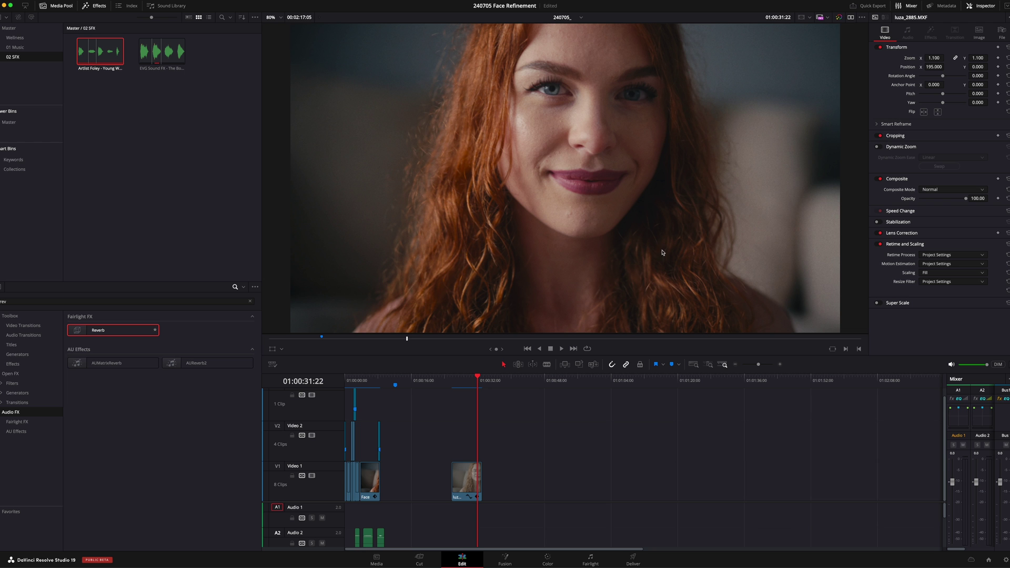
- Move the playhead to the frame where she smiles and bring the clip into the Color page
left_click_drag(468, 386, 475, 385)
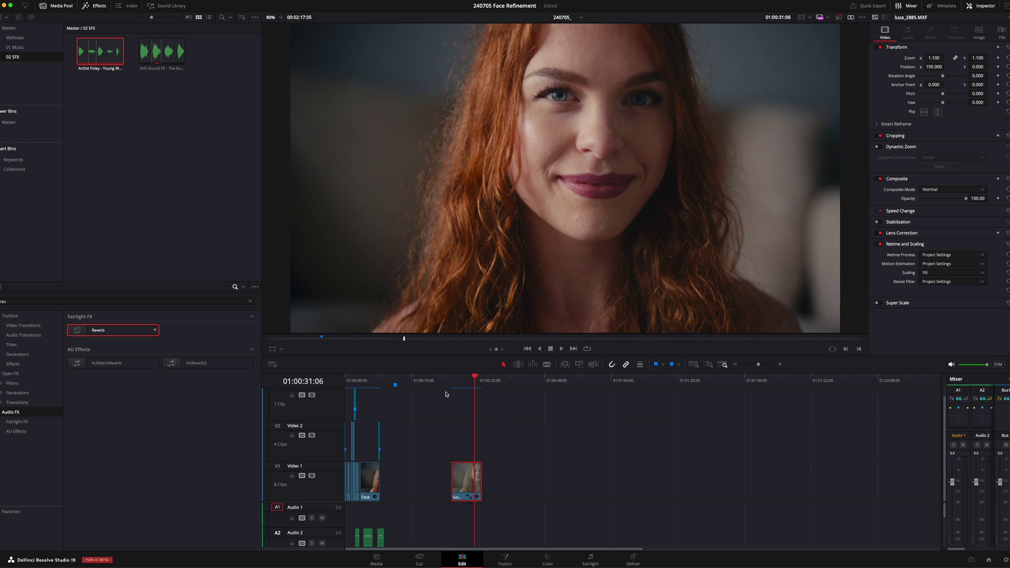
left_click(548, 558)
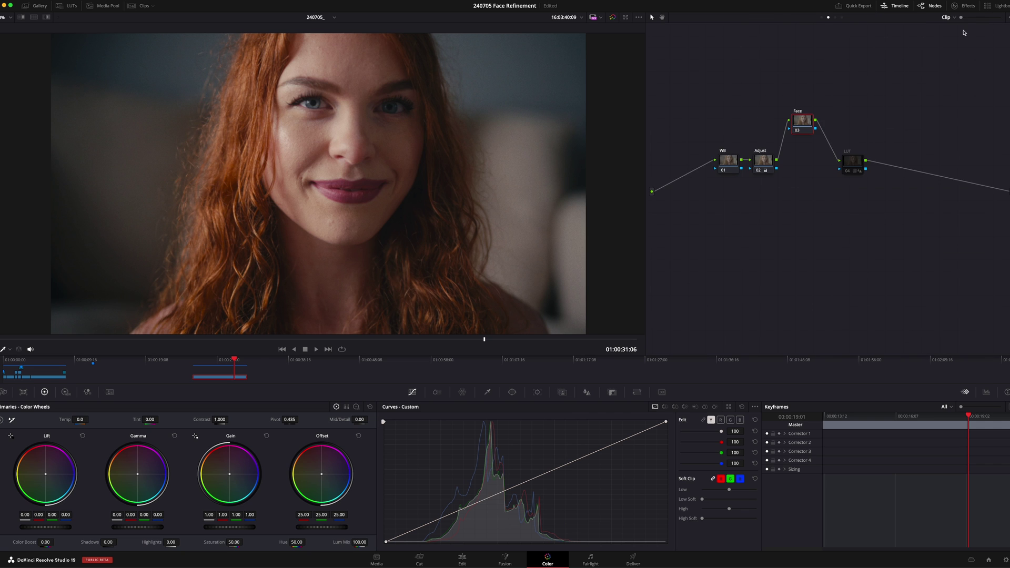
- Search the effects for 'fa' and drop Face Refinement onto node 03 (Face)
left_click(998, 19)
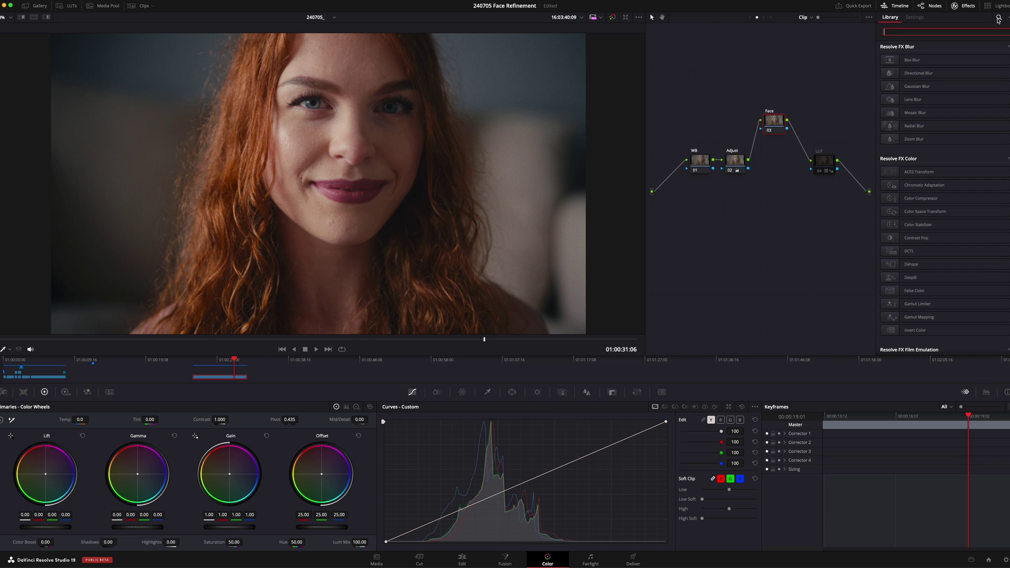
type("fa")
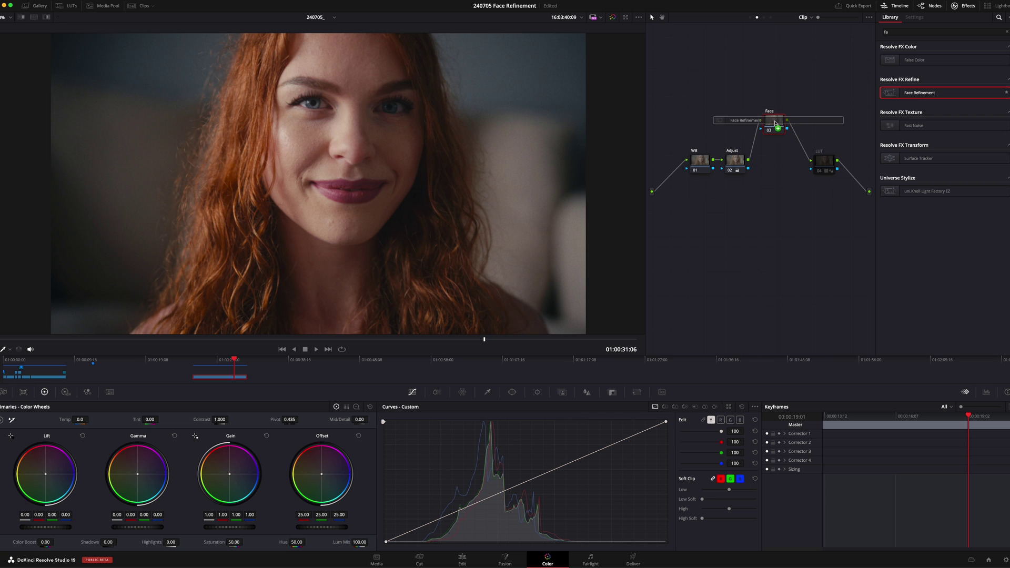
left_click_drag(775, 123, 776, 124)
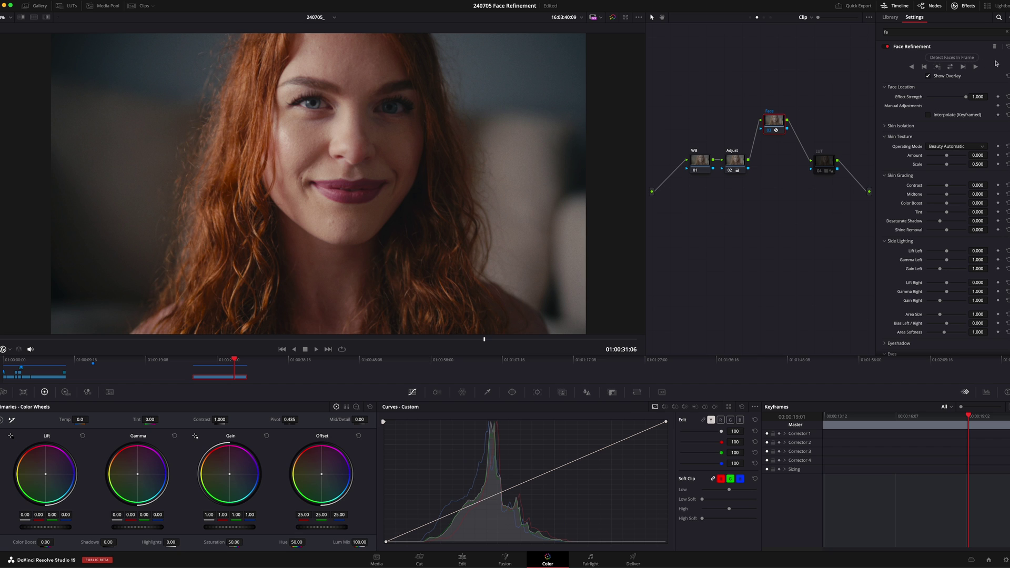
- Detect her face, track it forward then reverse, and play back to verify the face mesh
left_click(954, 59)
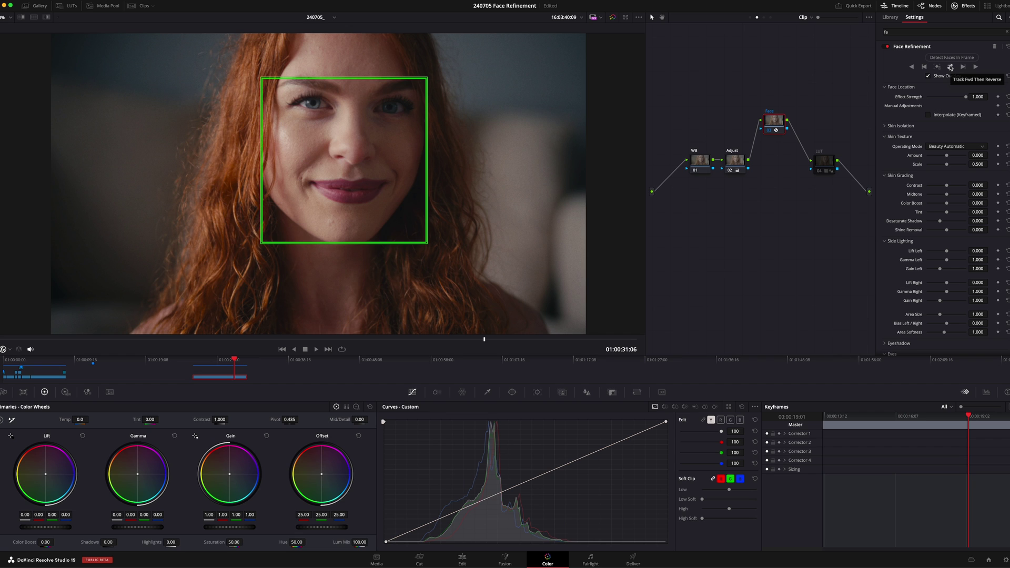
left_click(950, 67)
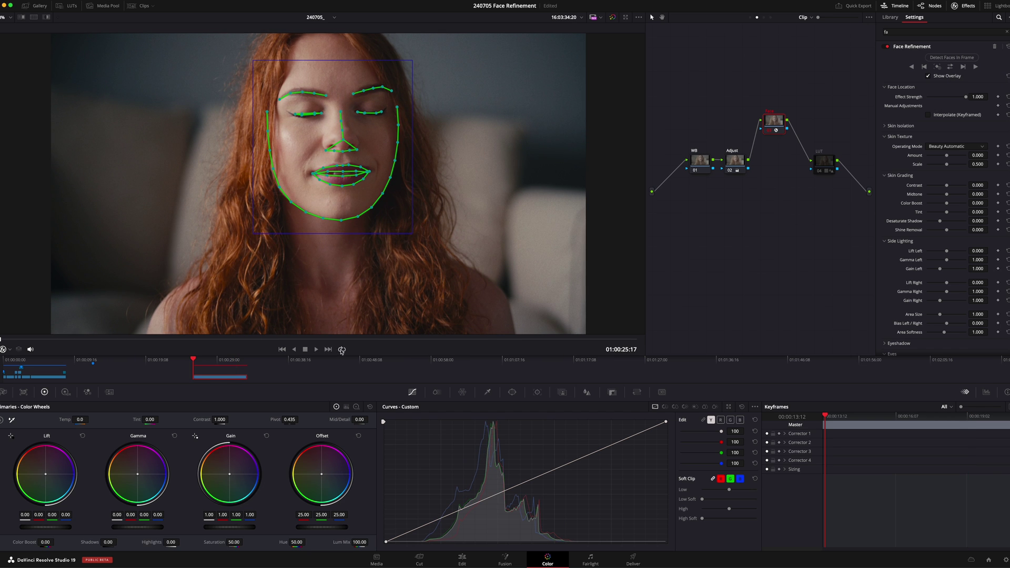
left_click(317, 350)
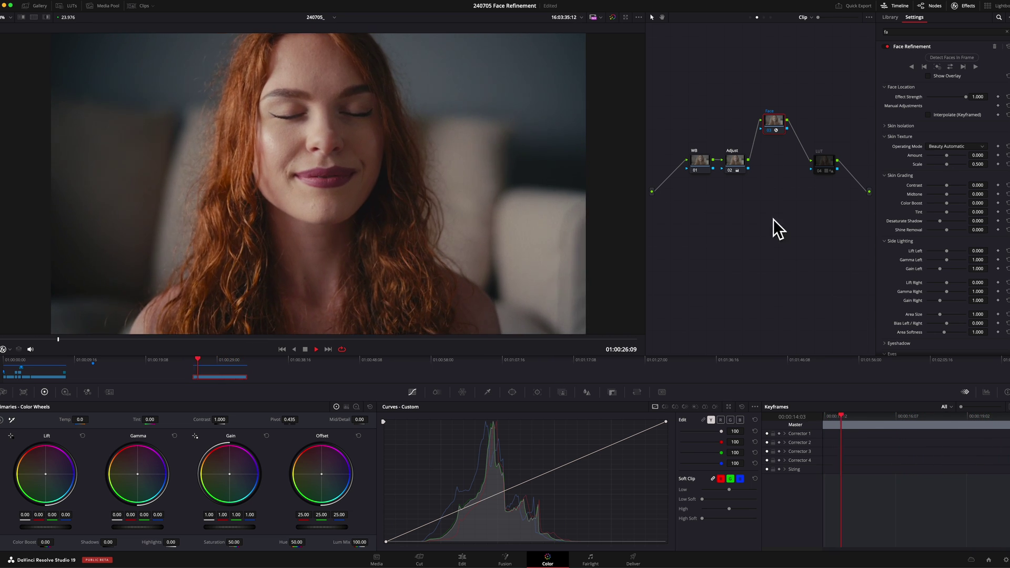
- Preview strong skin smoothing, then settle Skin Texture Amount at 0.039
left_click_drag(946, 155, 967, 159)
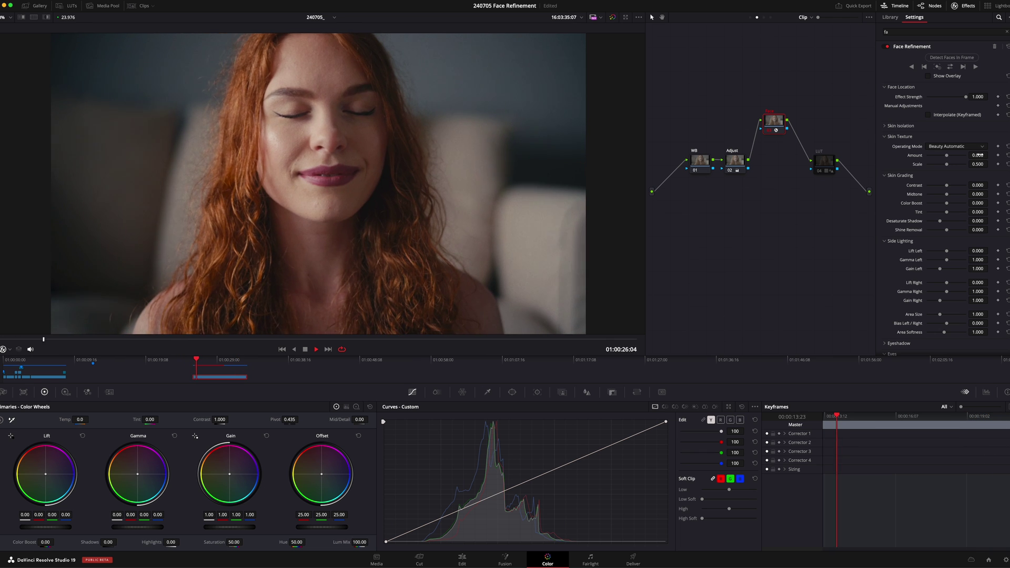
left_click_drag(948, 158, 951, 158)
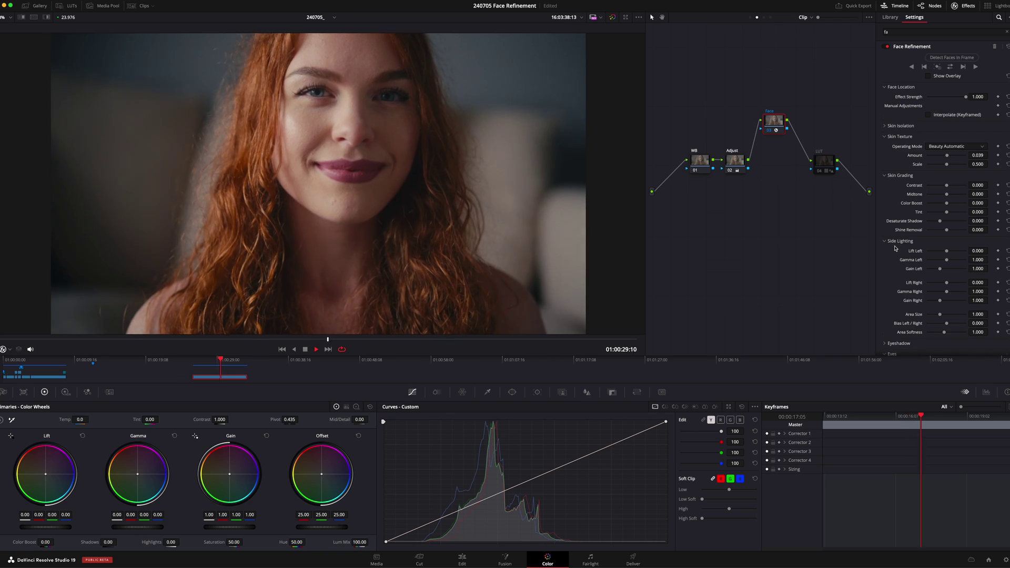
- Compare the Face node on/off, then set Side Lighting Lift Left 0.021 and reset Gain Left to 1.000
scroll(898, 223, "down", 1)
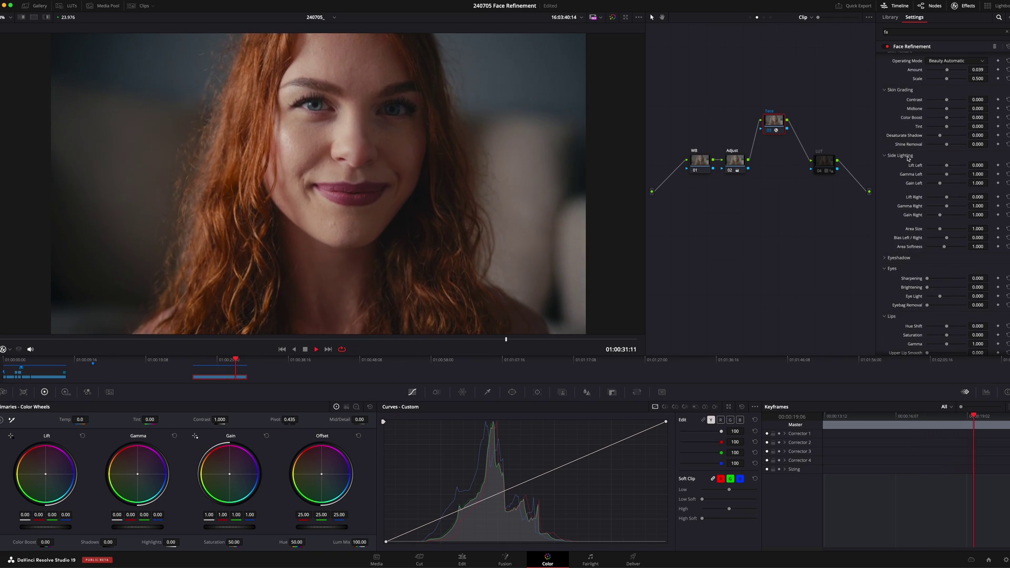
left_click(884, 157)
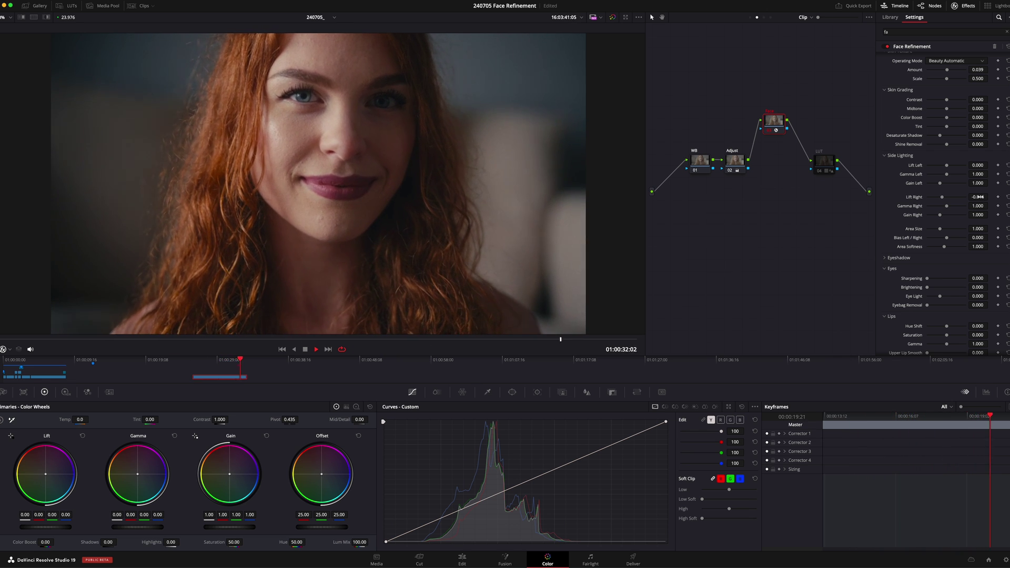
key("space")
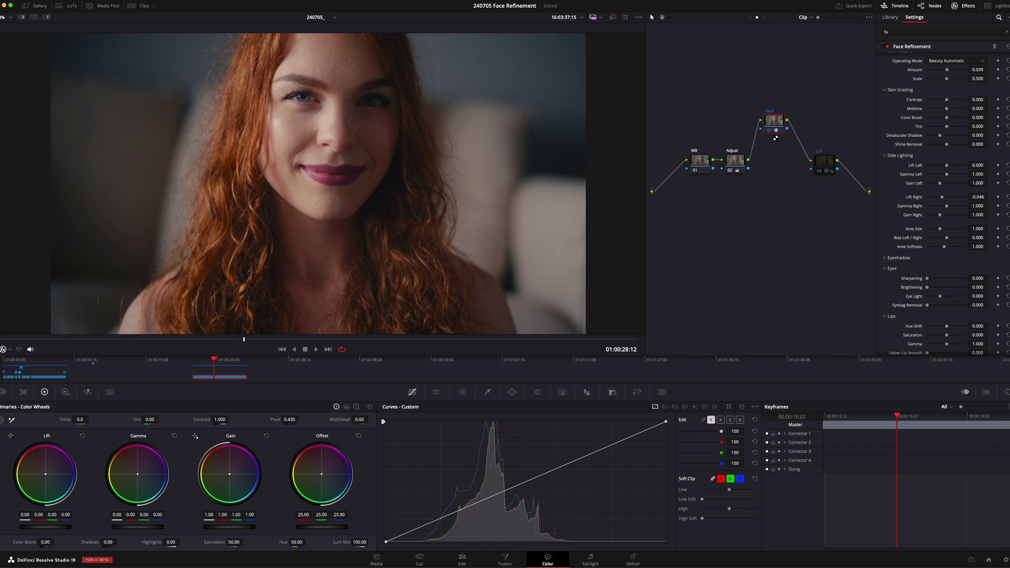
left_click(769, 133)
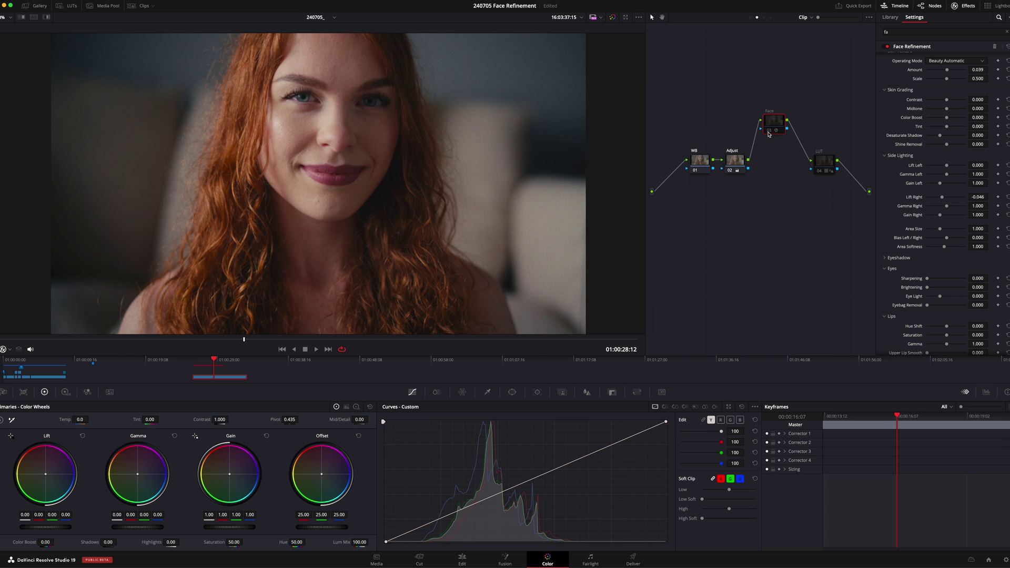
left_click(769, 133)
left_click(769, 133)
left_click(769, 133)
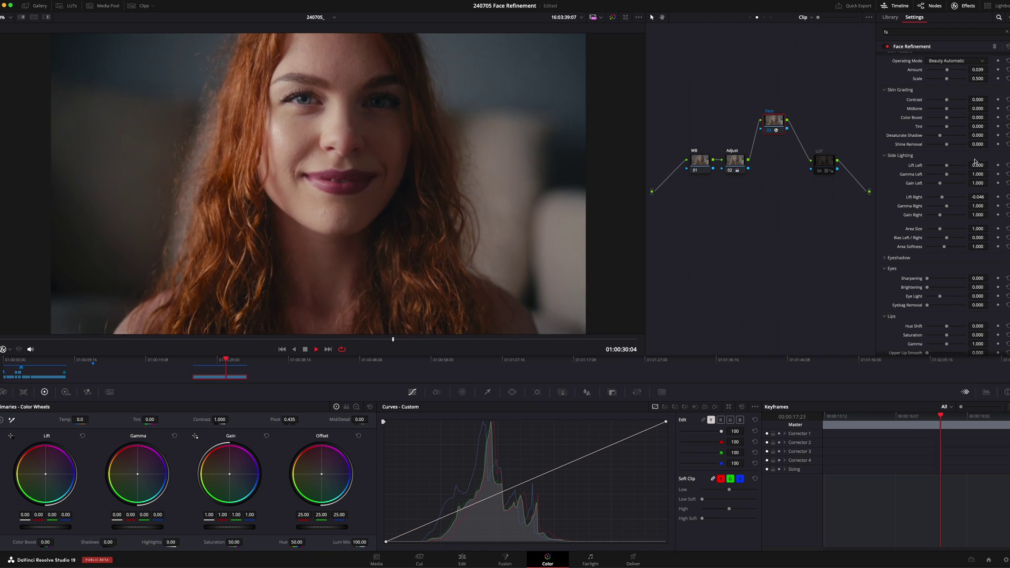
left_click_drag(975, 163, 990, 183)
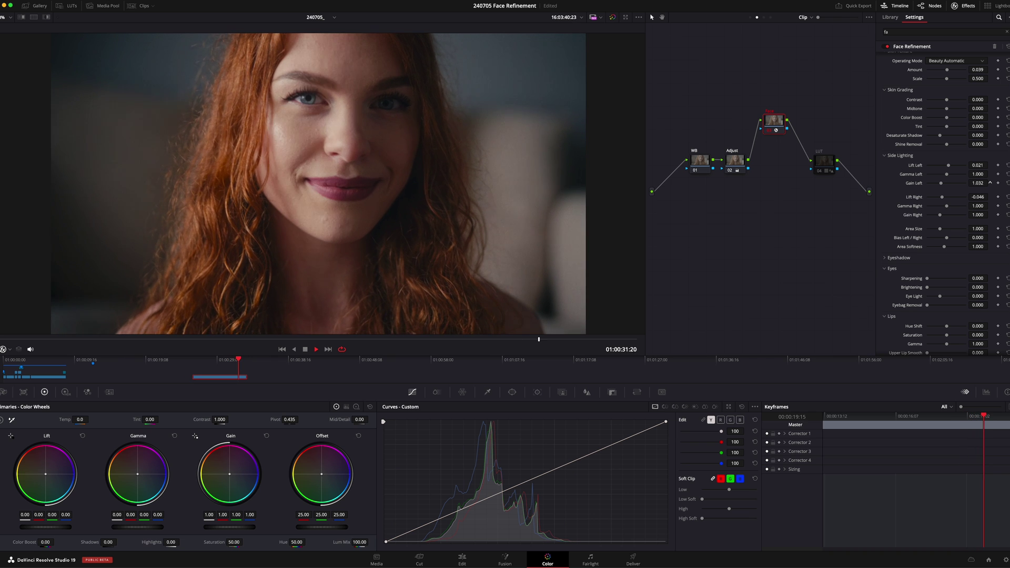
double_click(932, 184)
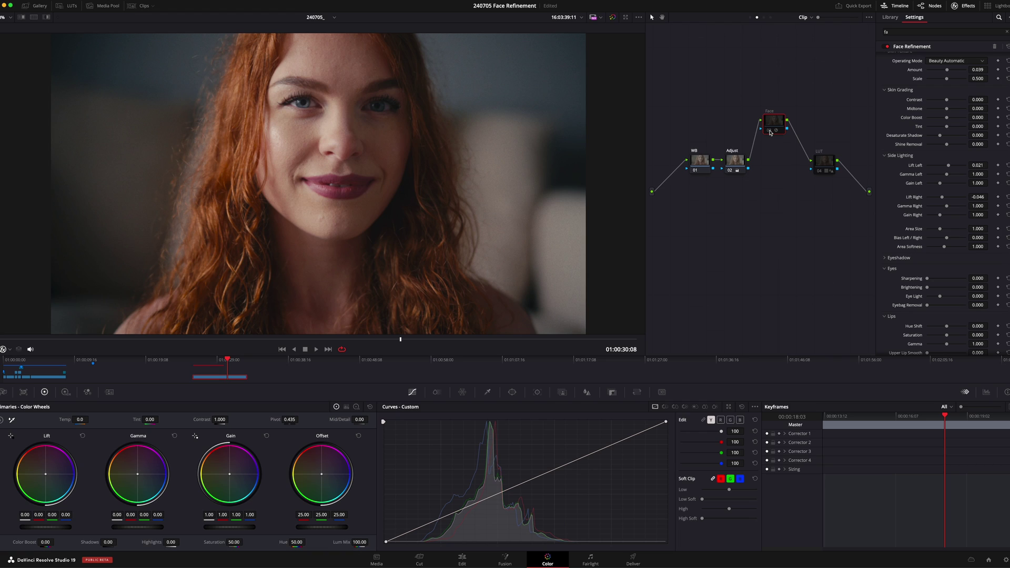
- Compare the Face node on and off, then take Area Softness to 0.200 and up to 2.000
left_click(770, 133)
left_click(770, 132)
left_click(770, 132)
left_click(770, 133)
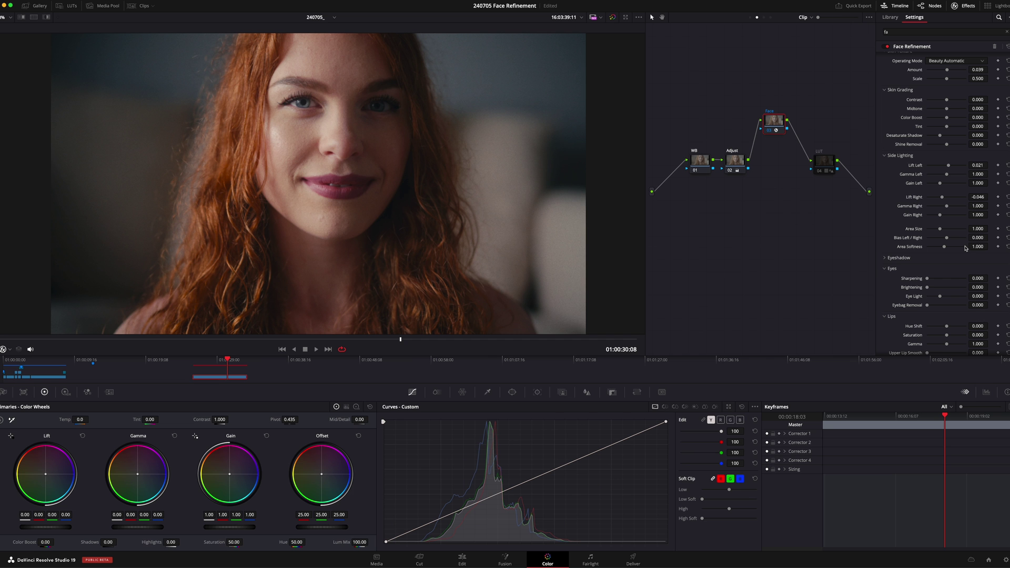
left_click_drag(946, 249, 916, 251)
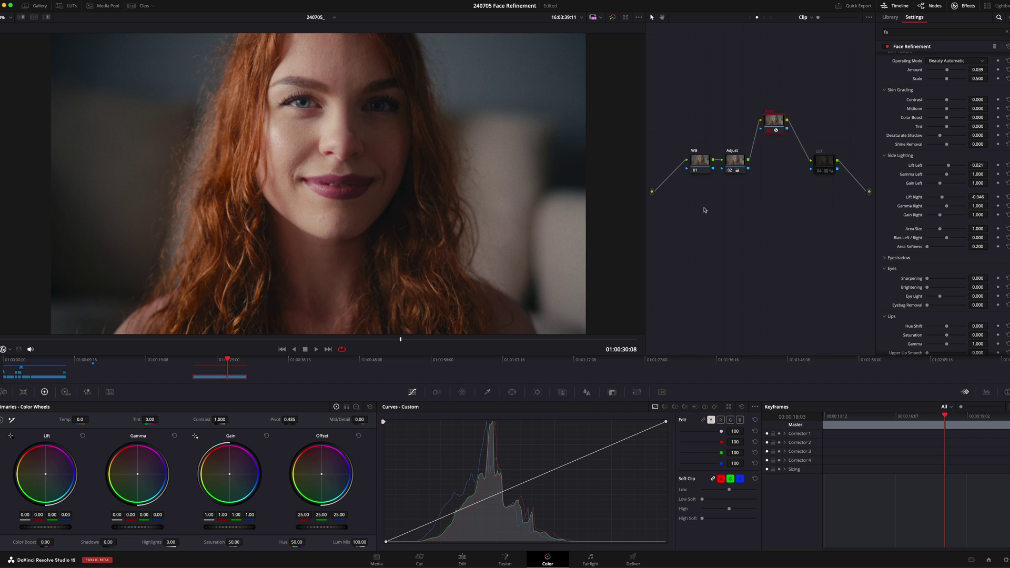
left_click_drag(938, 247, 973, 249)
- Nudge Eyes Sharpening just above zero with the scroll wheel
scroll(977, 278, "up", 2)
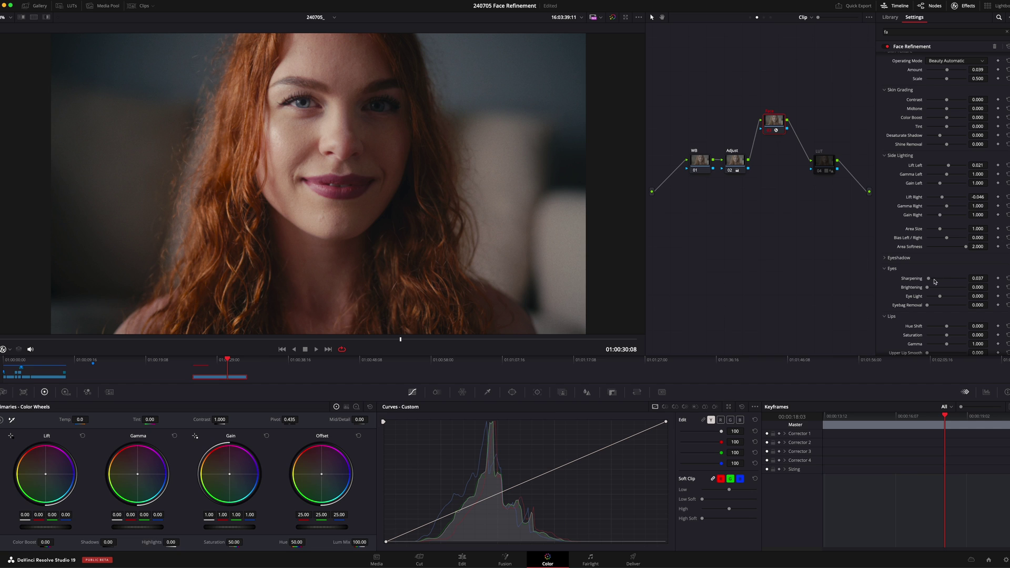
- Set Eyes Sharpening 0.012, Brightening 0.027, Eye Light 0.039 and Eyebag Removal 0.036
left_click(935, 279)
left_click_drag(939, 280, 954, 281)
left_click_drag(932, 289, 985, 290)
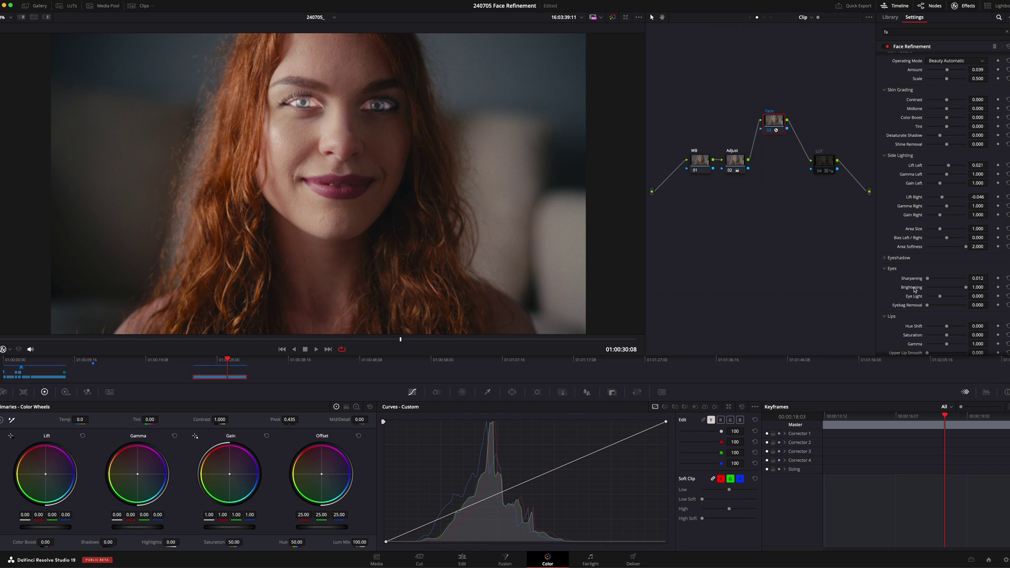
double_click(914, 289)
scroll(978, 288, "down", 7)
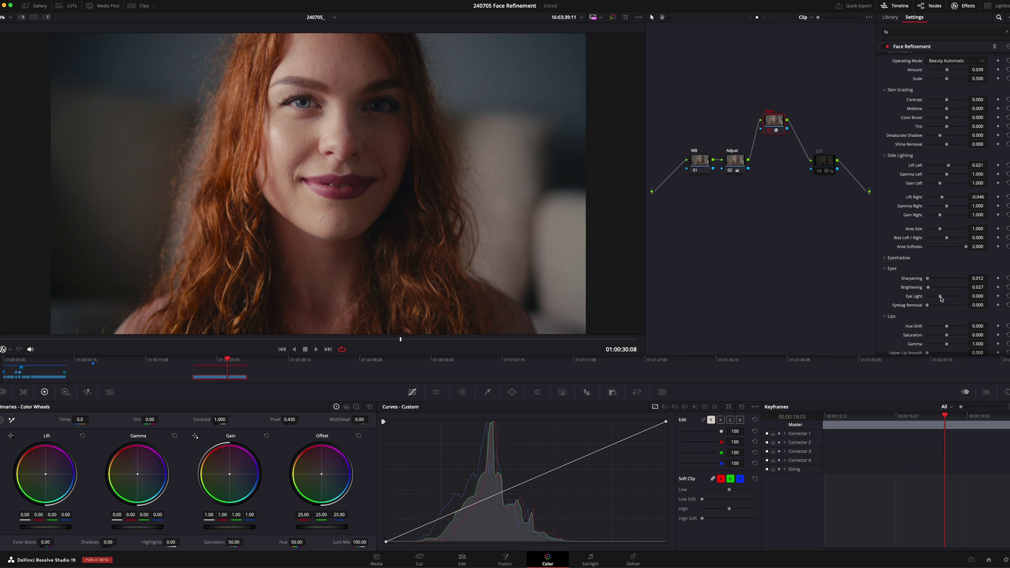
left_click_drag(978, 296, 990, 295)
left_click_drag(925, 306, 999, 310)
- Collapse the open sections and tint the eyeshadow orange: Temp Upper 1128, both Tints -0.450
left_click(891, 268)
left_click(891, 279)
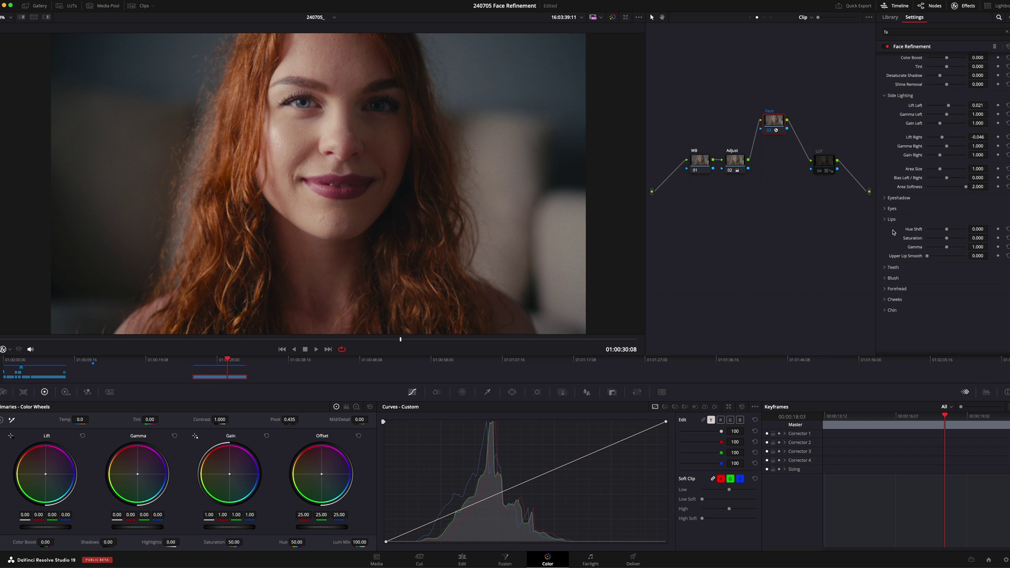
left_click(885, 107)
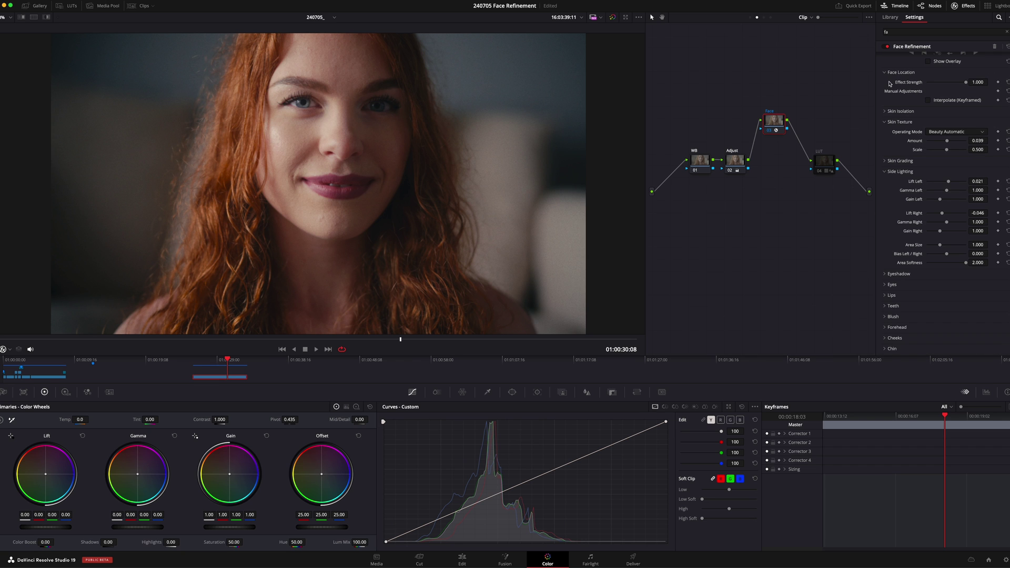
left_click(885, 121)
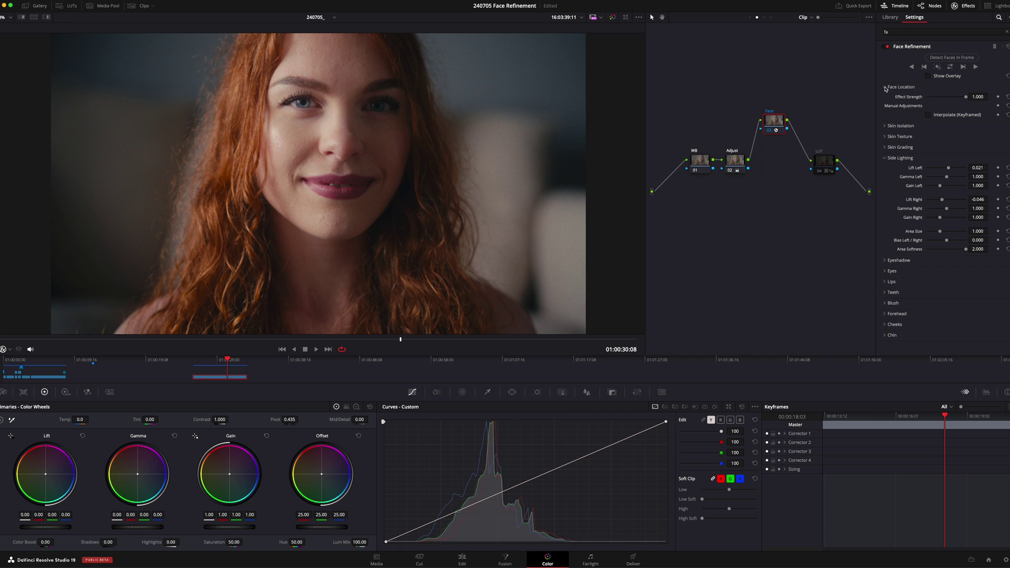
left_click(885, 88)
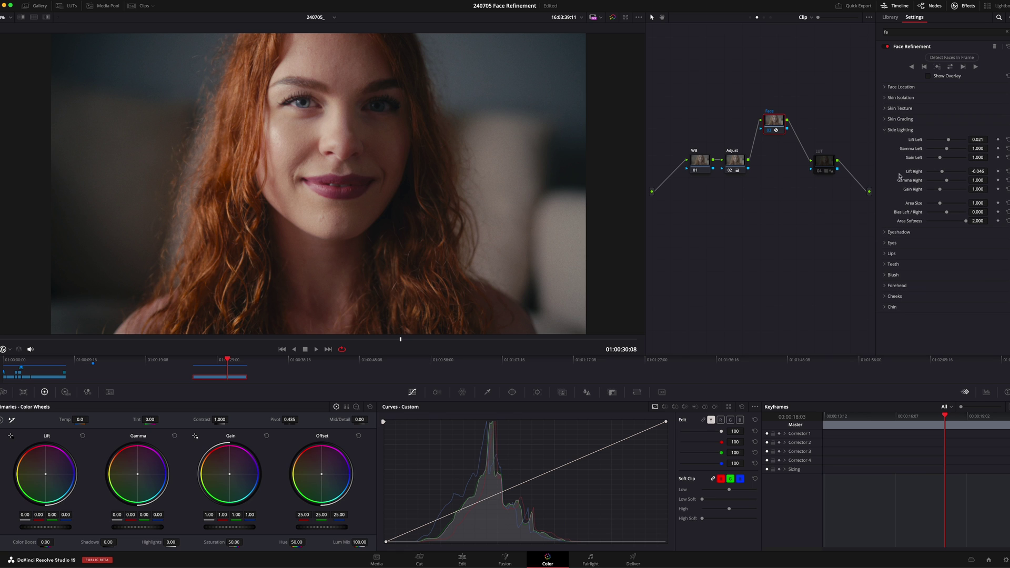
left_click(884, 130)
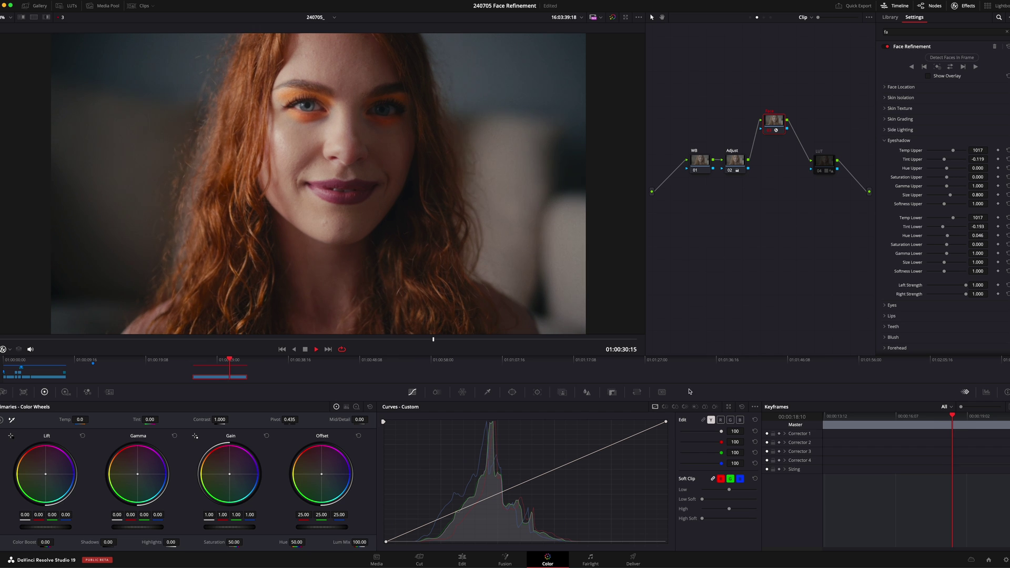
left_click_drag(942, 226, 938, 228)
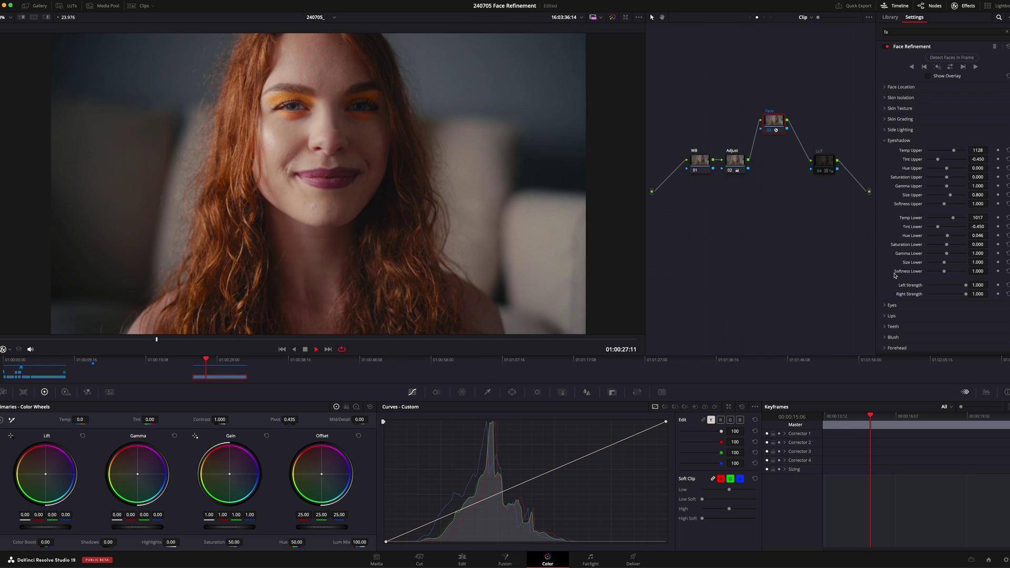
- Tint her lips purple by setting Lips Hue Shift to 0.284
scroll(908, 300, "down", 2)
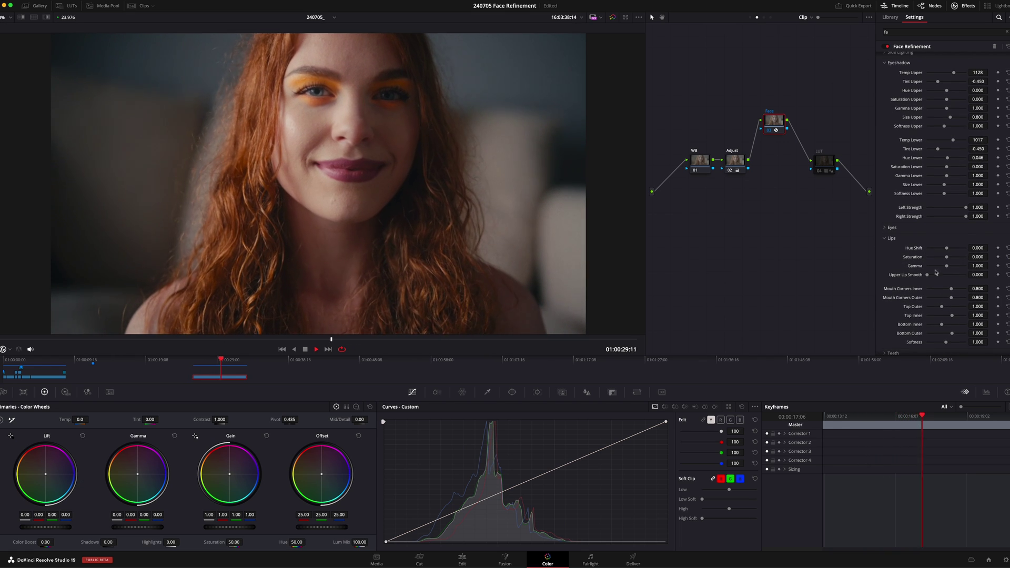
left_click_drag(946, 248, 933, 251)
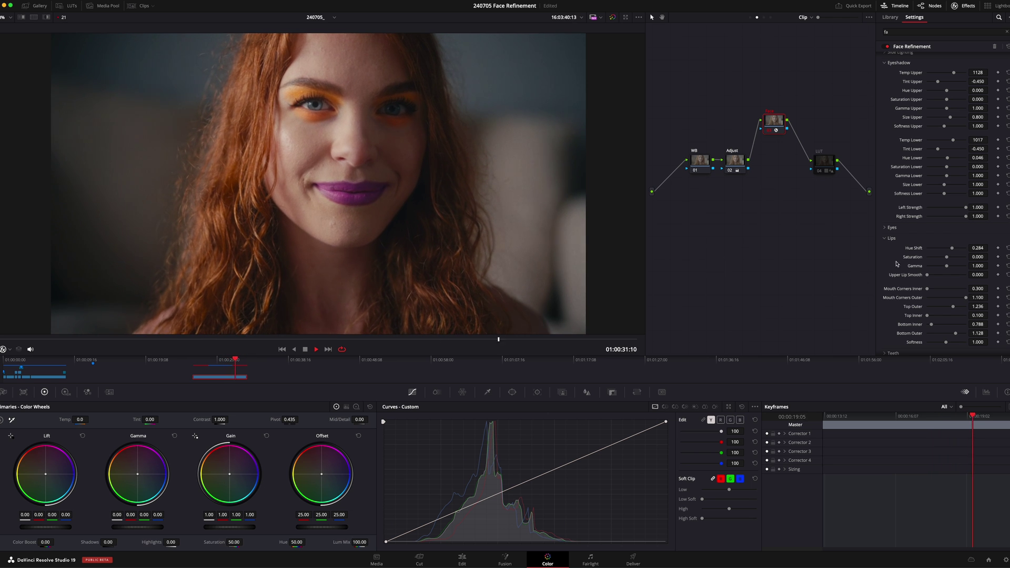
scroll(897, 268, "down", 3)
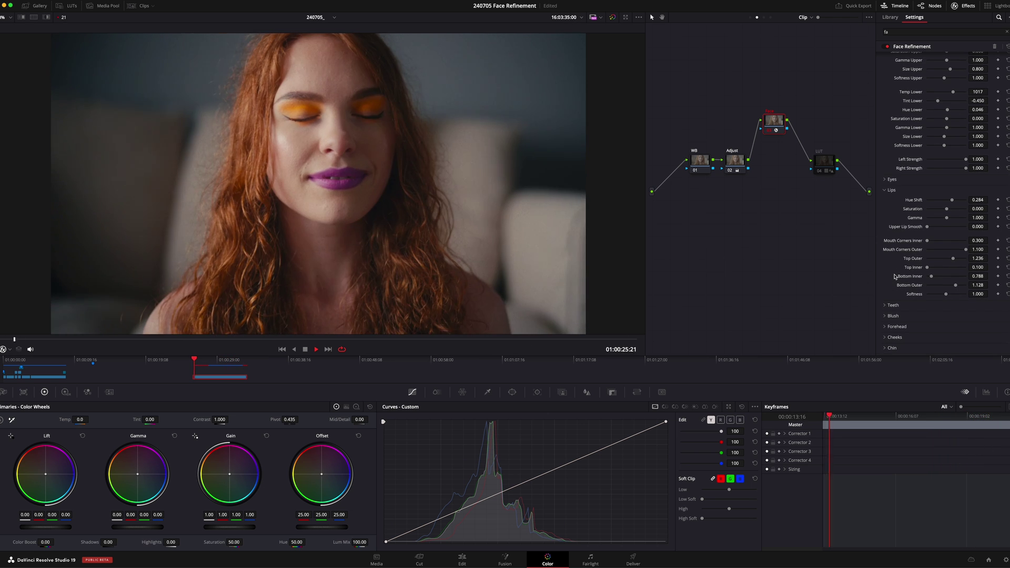